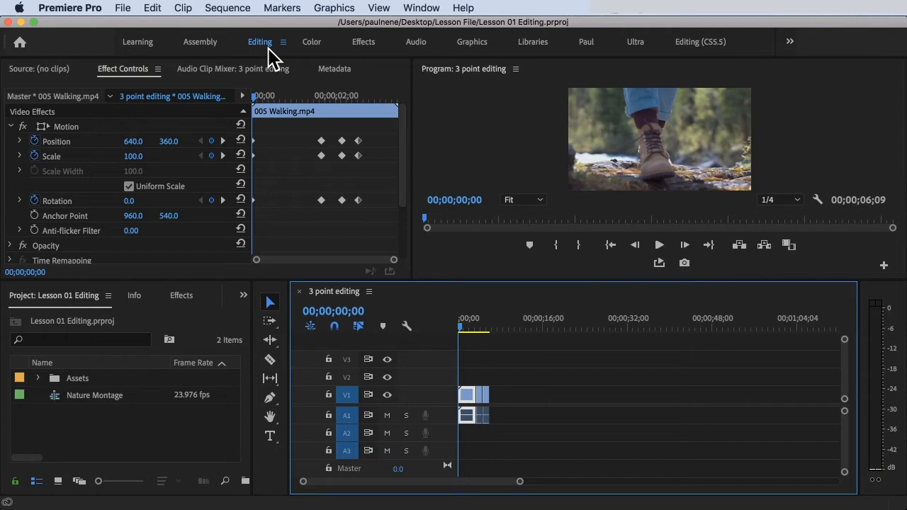
Step: Switch to the Audio workspace and zoom into the timeline of the 3 point editing sequence
click(422, 50)
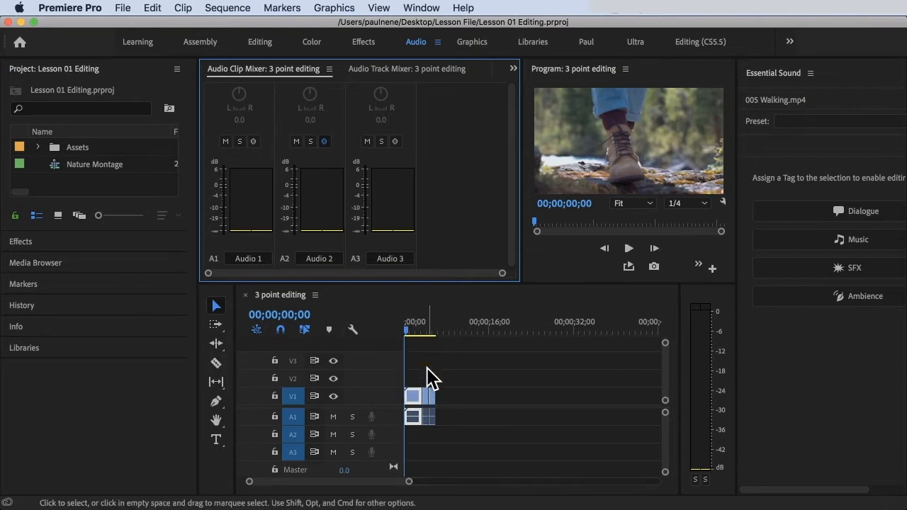
key(=)
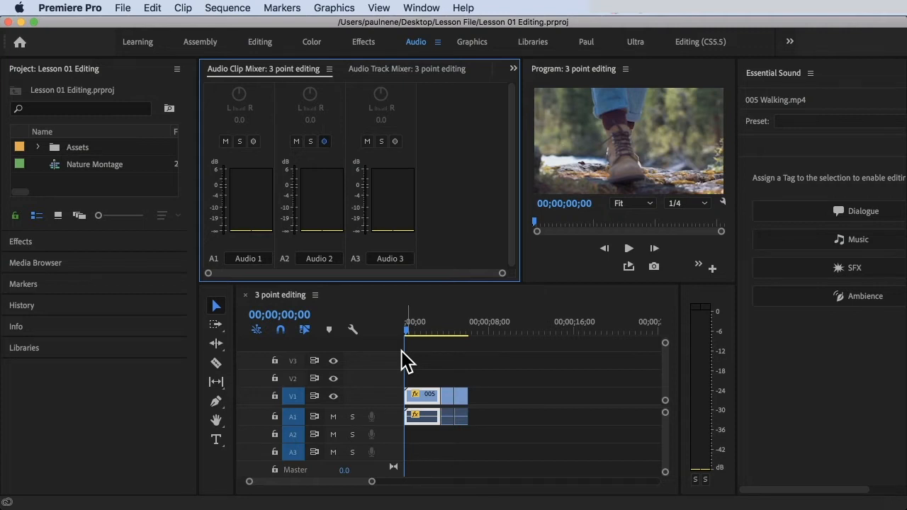
Step: Open the Assets > Audio > Music [Copyright-safe] bin and add 001 Hello Capitano - Broke In Summer to track A2 at the sequence start
click(94, 180)
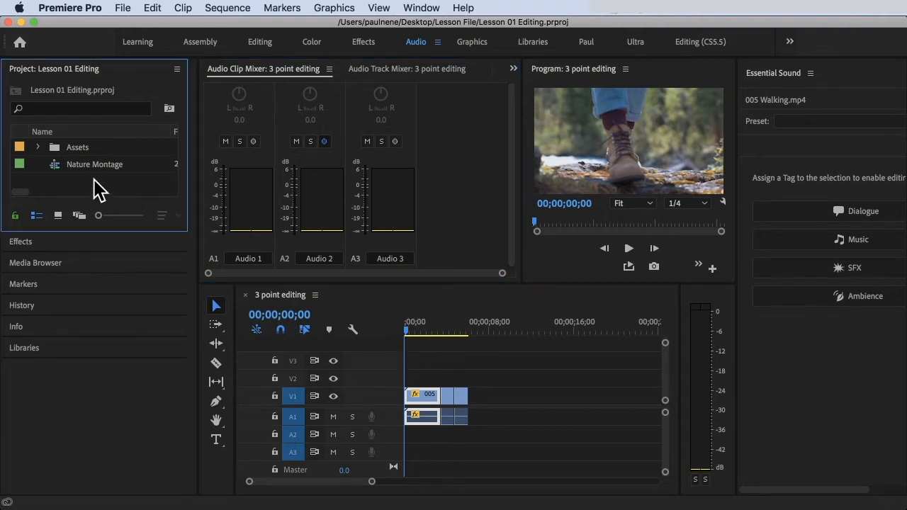
double_click(72, 151)
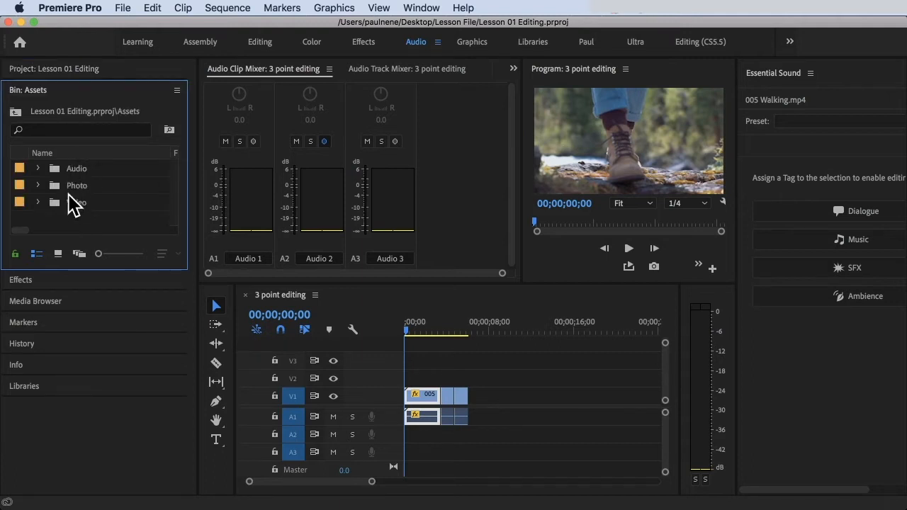
double_click(67, 168)
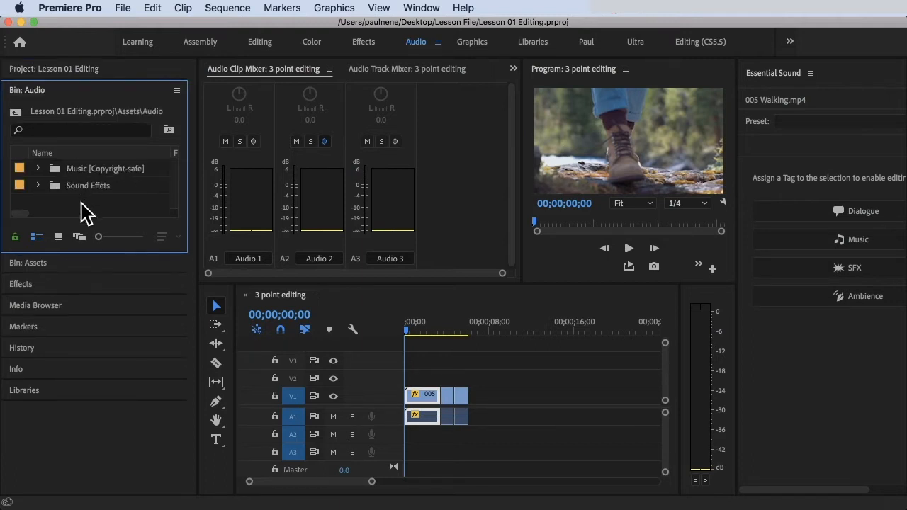
double_click(78, 170)
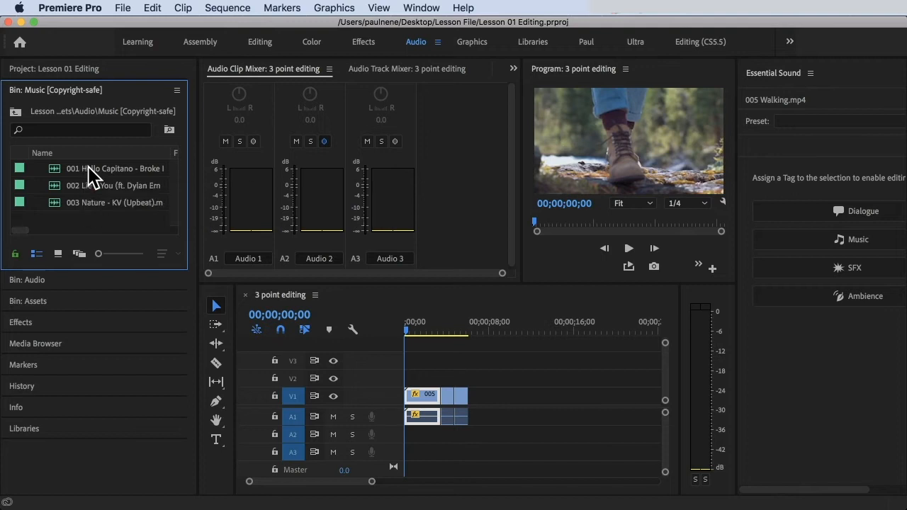
click(85, 170)
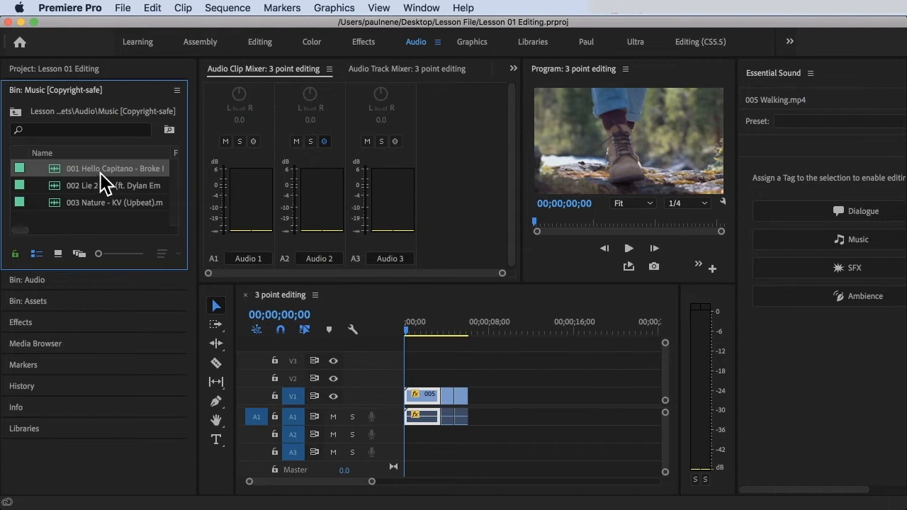
drag(100, 172, 402, 445)
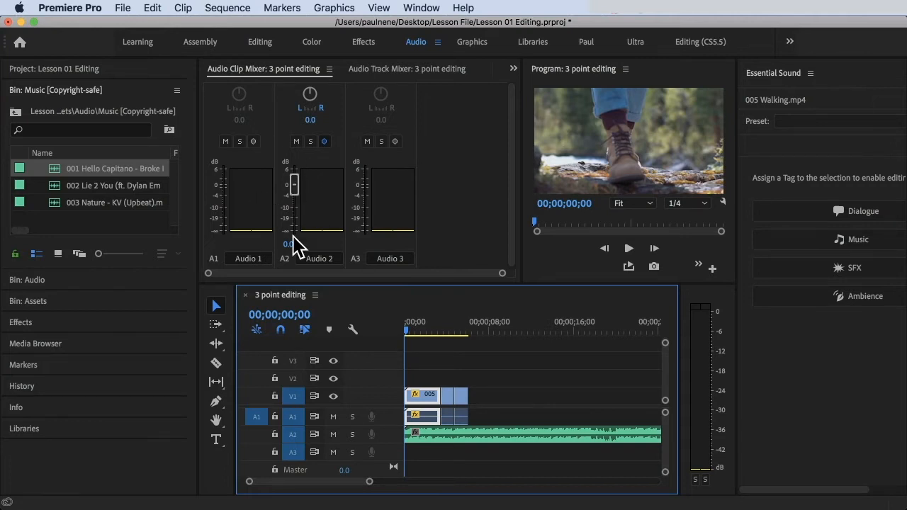
Step: Play the music clip from the start and lower its Audio 2 clip-mixer volume to -12.5 dB
click(447, 439)
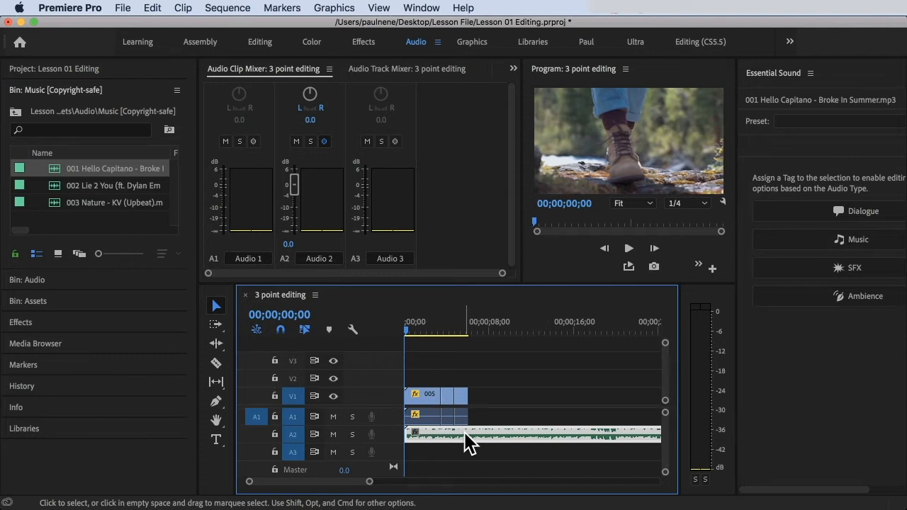
drag(408, 322, 381, 317)
key(space)
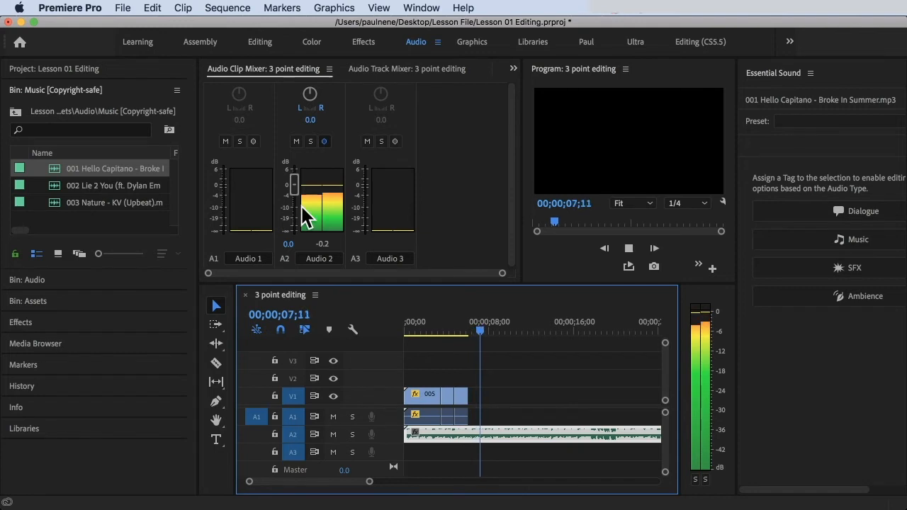
drag(296, 189, 297, 211)
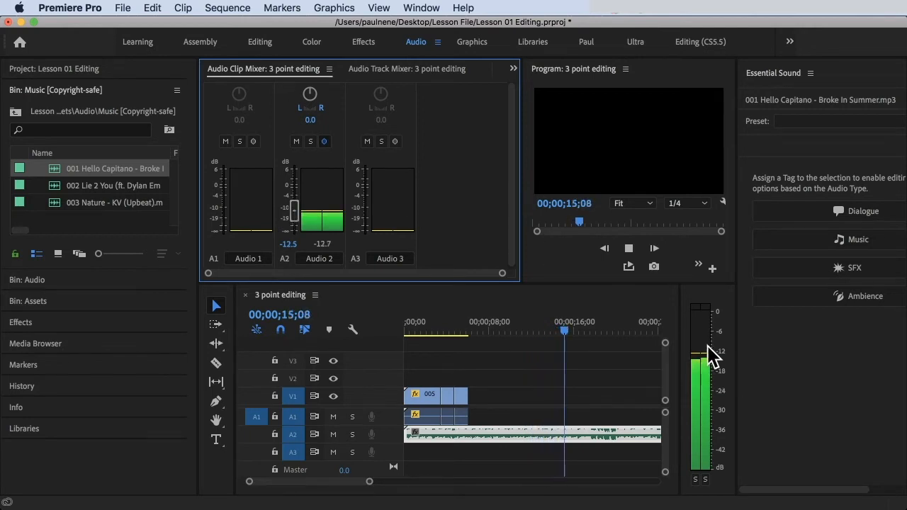
key(space)
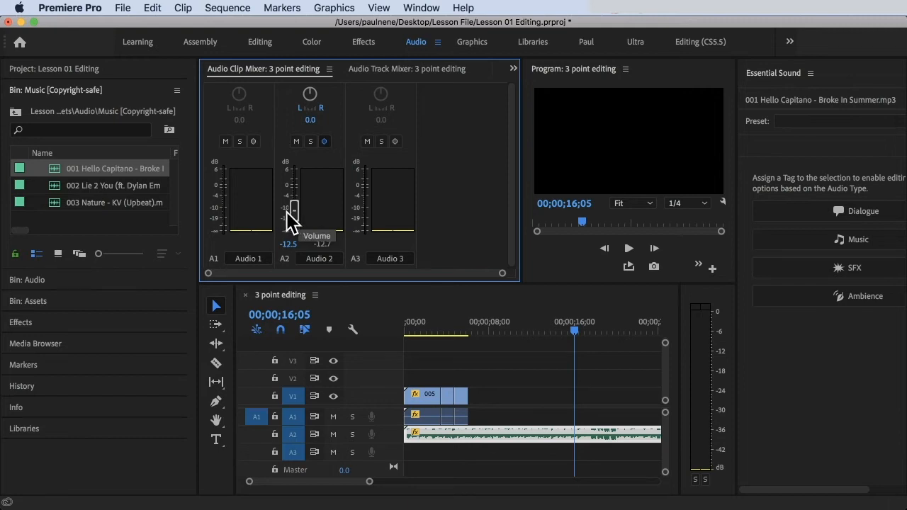
Step: Set the music clip's audio gain to -10 dB
click(547, 439)
drag(570, 328, 550, 328)
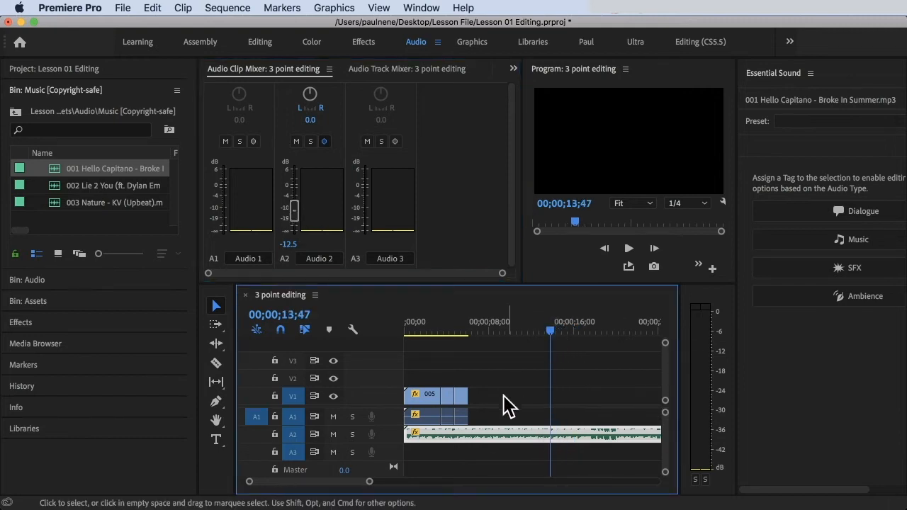
right_click(495, 431)
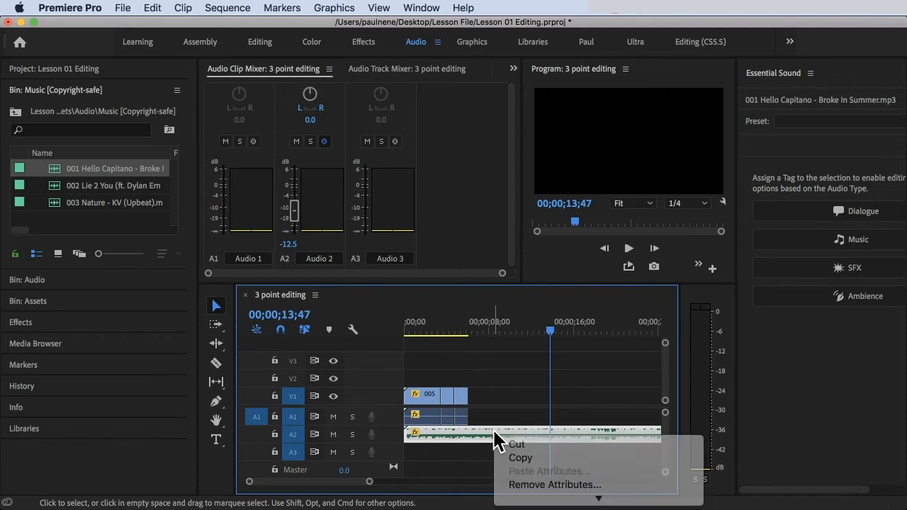
right_click(495, 431)
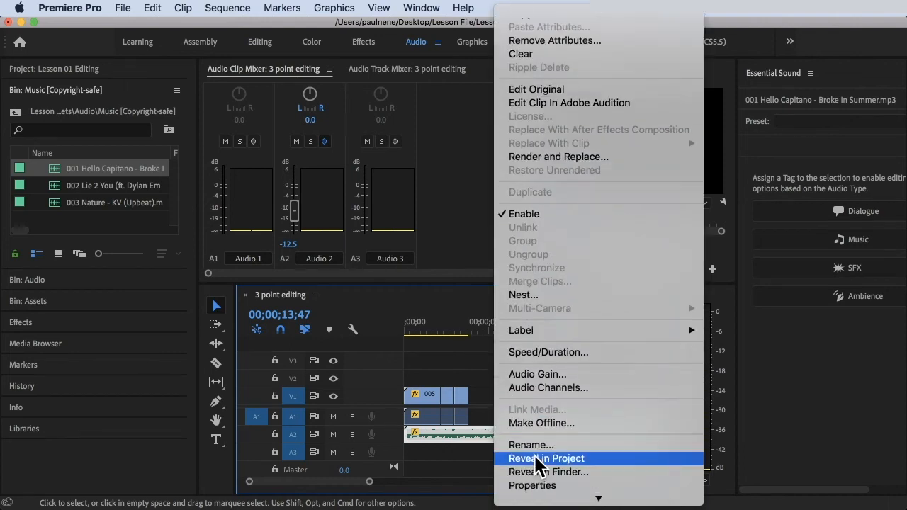
scroll(581, 176, up, 1)
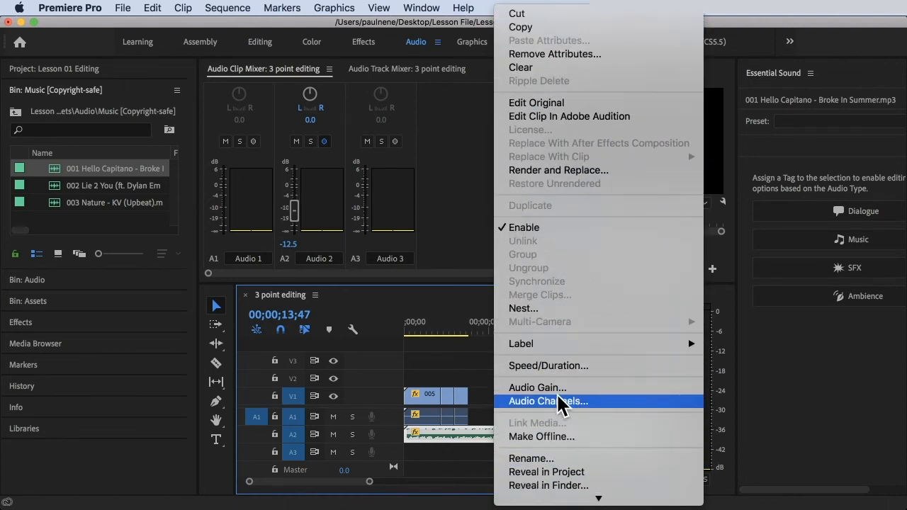
click(560, 390)
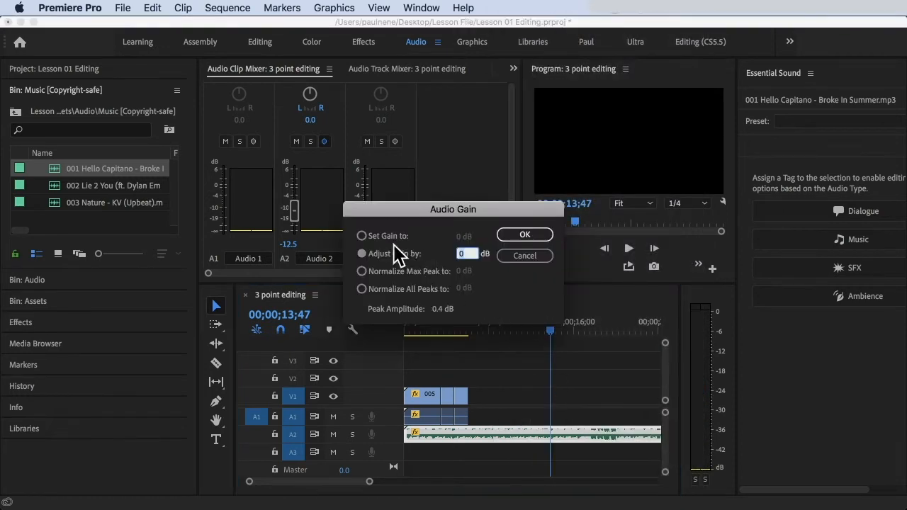
drag(464, 216, 559, 204)
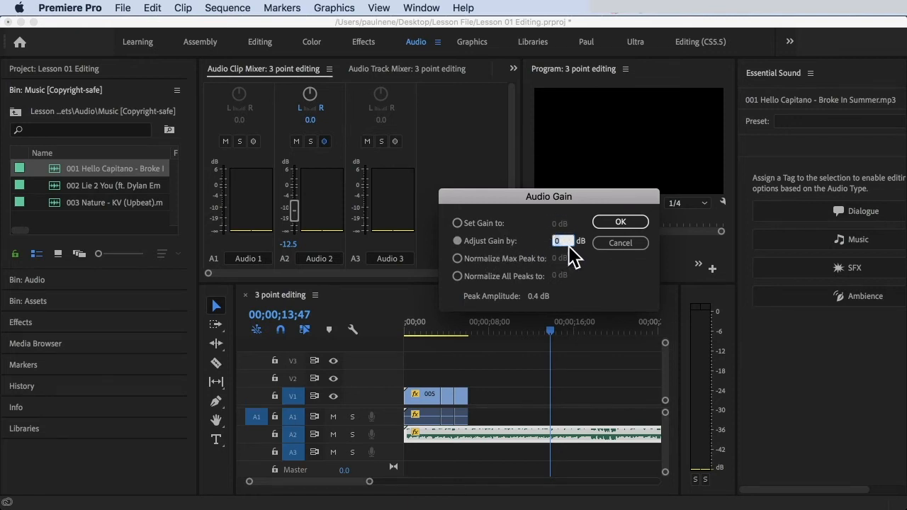
click(476, 224)
click(559, 225)
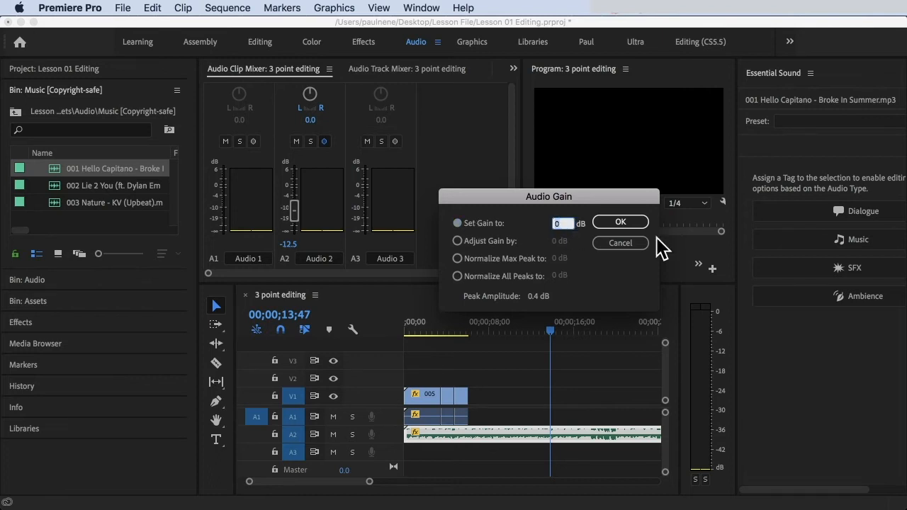
text(-10)
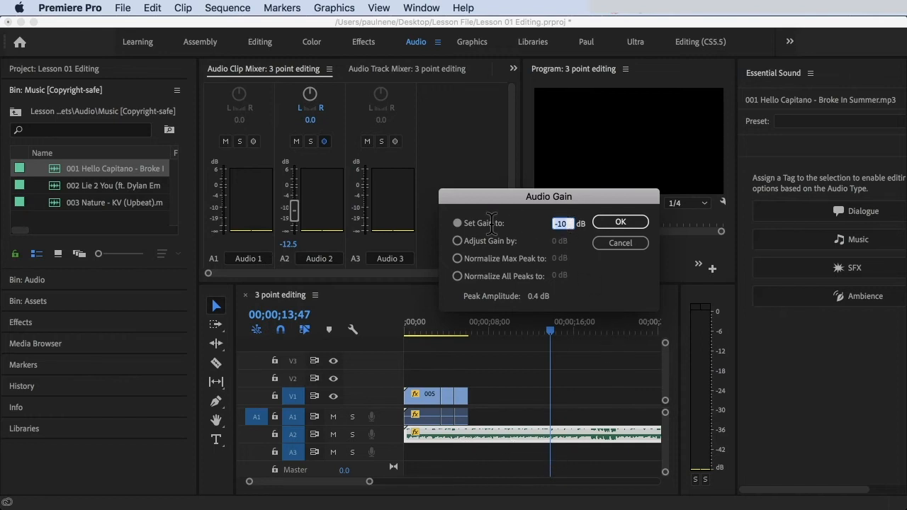
click(620, 223)
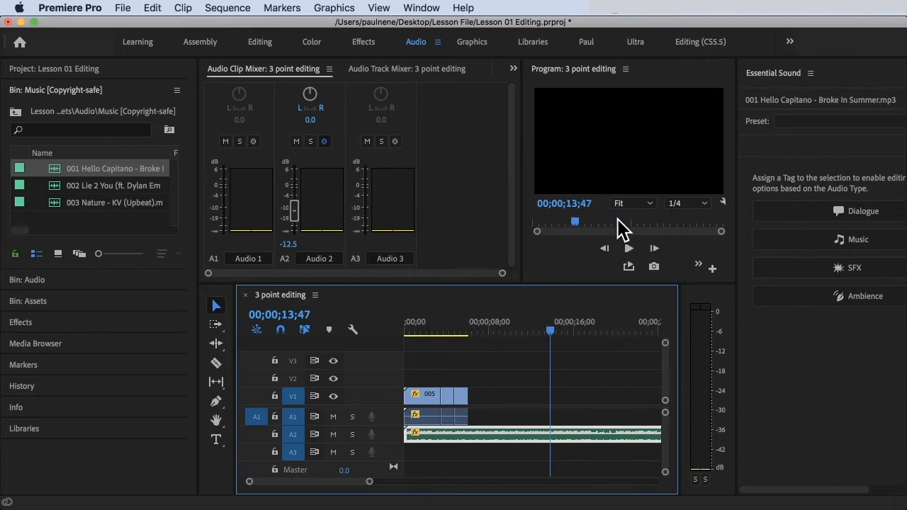
Step: Play back the music clip around the 16-second mark to hear the gain change
click(557, 332)
key(space)
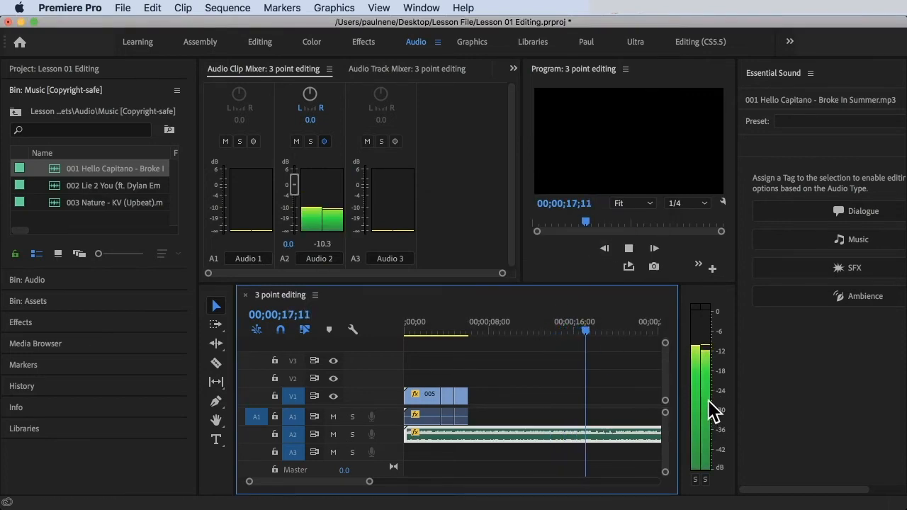
drag(575, 324, 560, 328)
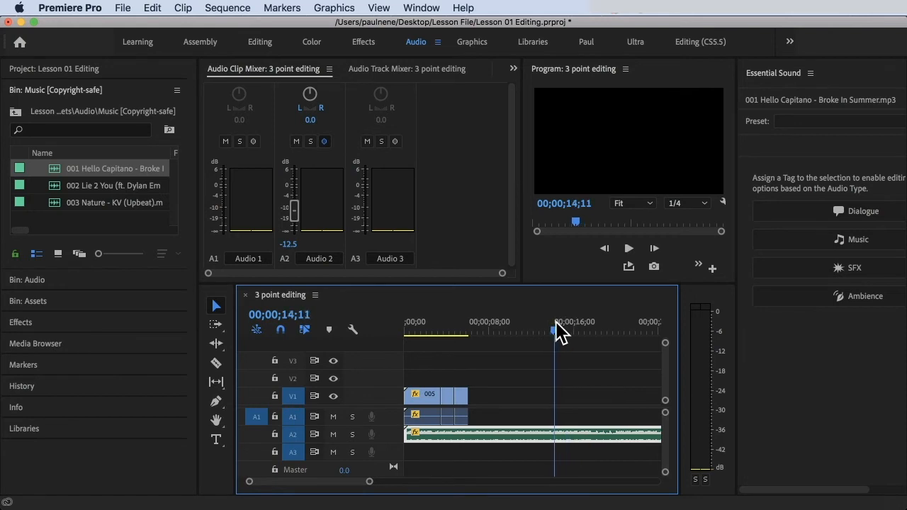
key(space)
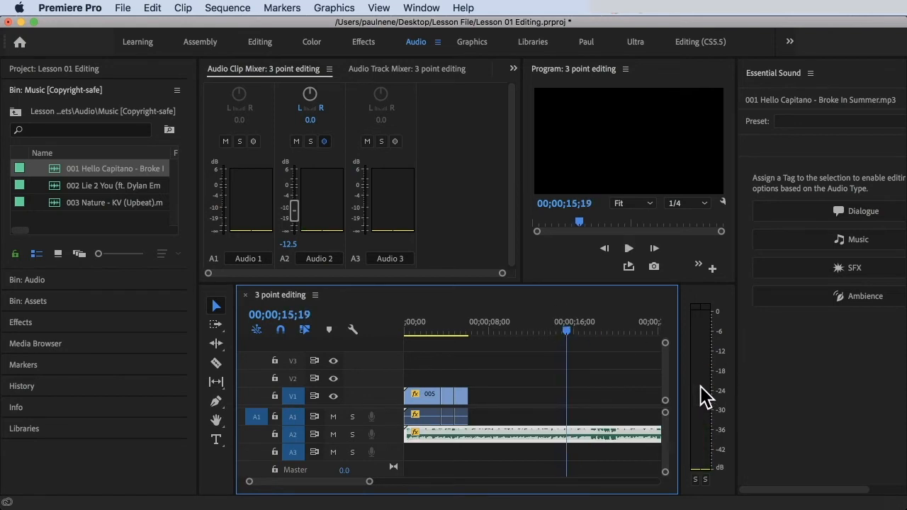
Step: Reset the Audio 2 clip-mixer volume to 0 dB and return the playhead to the start
drag(294, 210, 295, 186)
drag(457, 327, 363, 333)
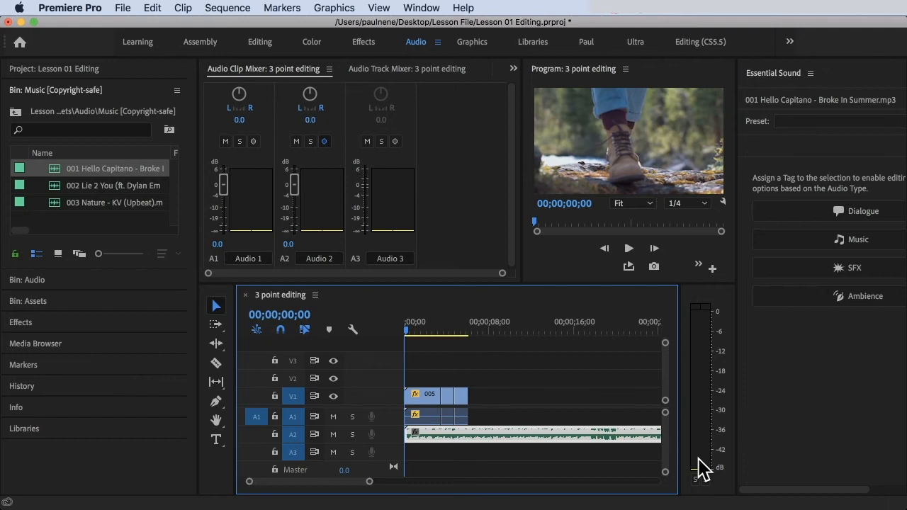
Step: Mute the Audio 2 track, unmute it again, and then solo the Audio 2 track
click(442, 331)
drag(440, 329, 393, 327)
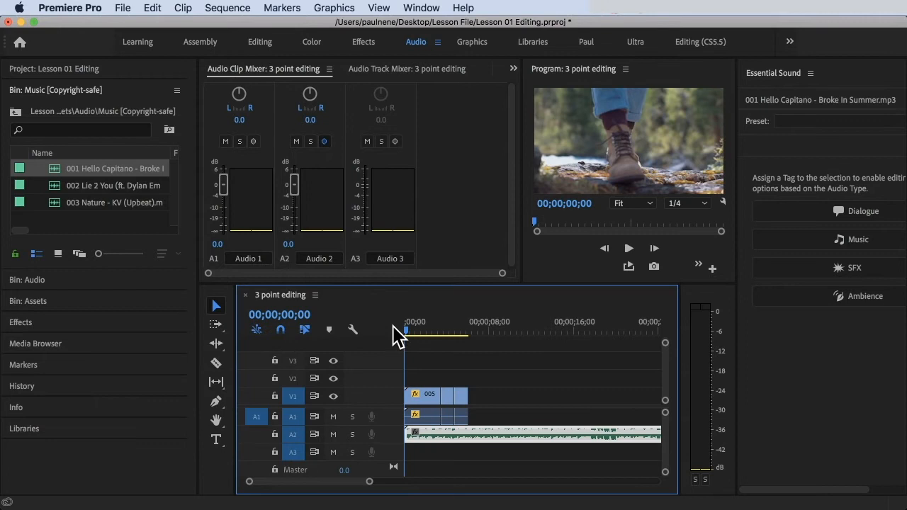
click(296, 141)
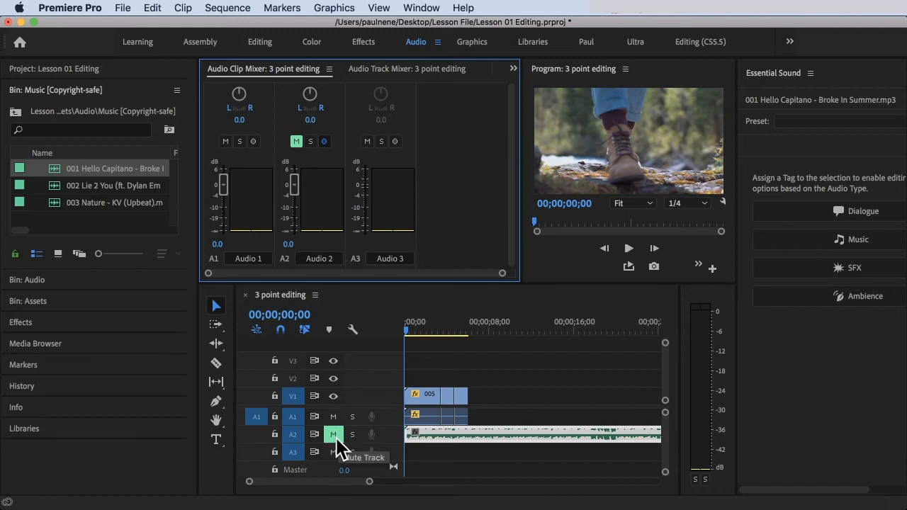
click(297, 141)
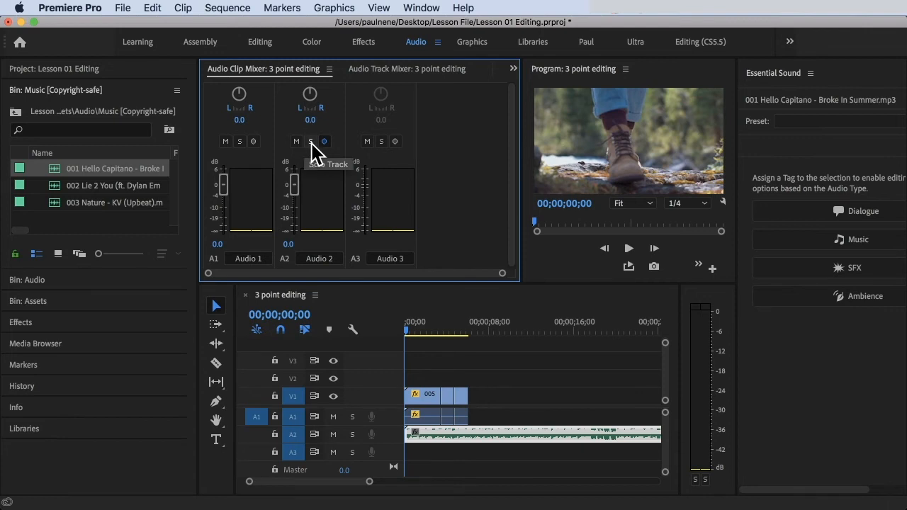
click(310, 142)
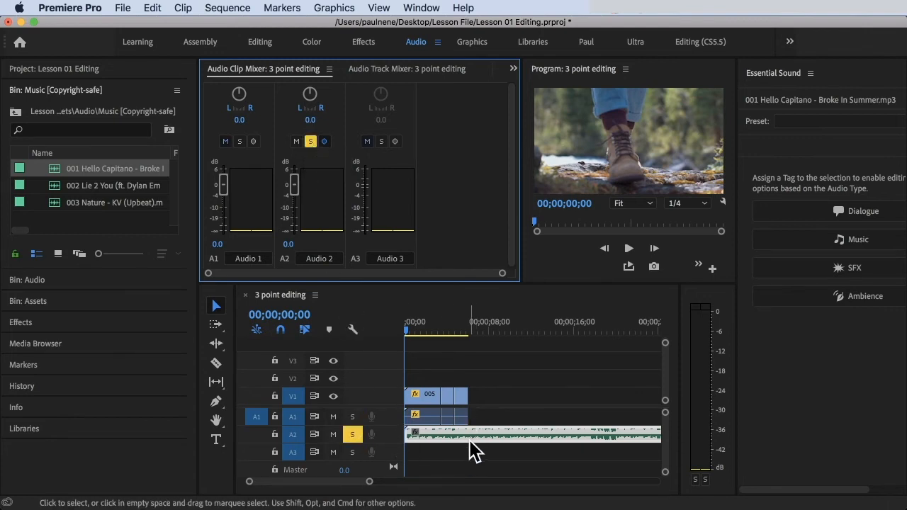
Step: Duplicate the music clip onto audio track A3 directly below it
click(535, 414)
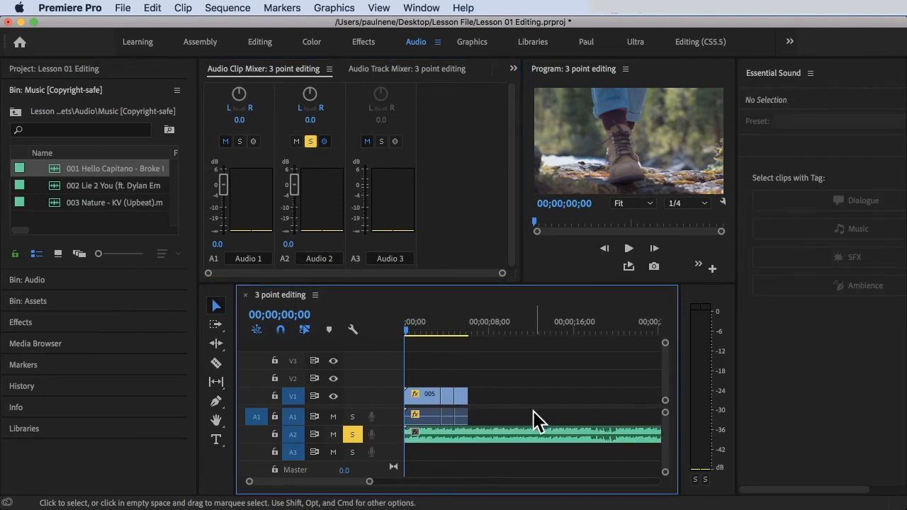
click(496, 435)
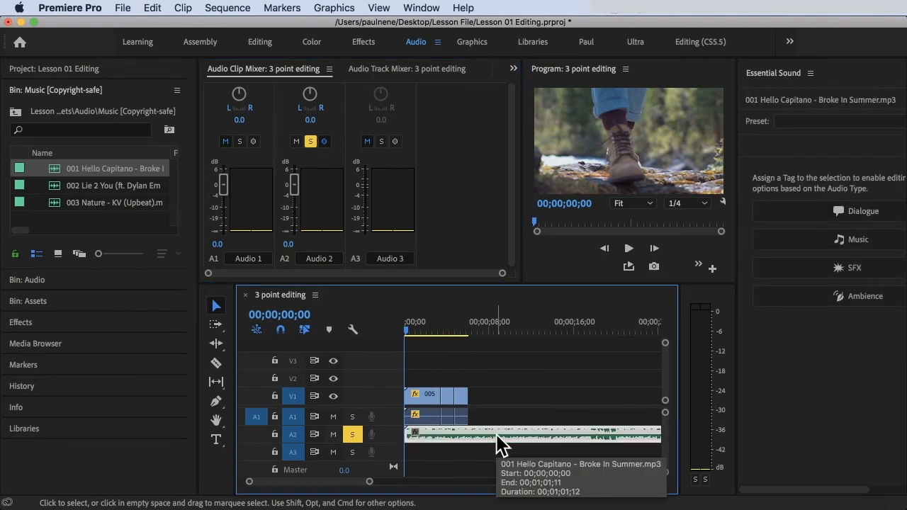
drag(496, 434, 498, 457)
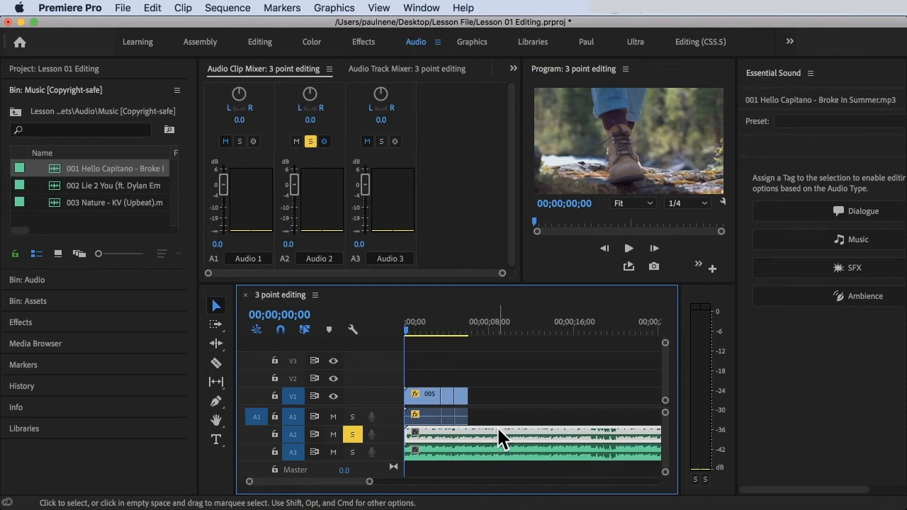
Step: Play back the sequence from the start to hear the soloed track
key(space)
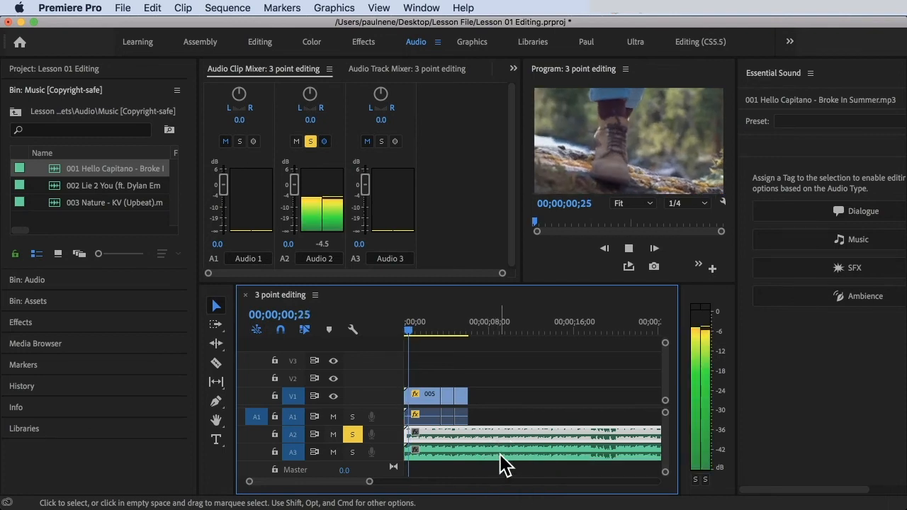
key(space)
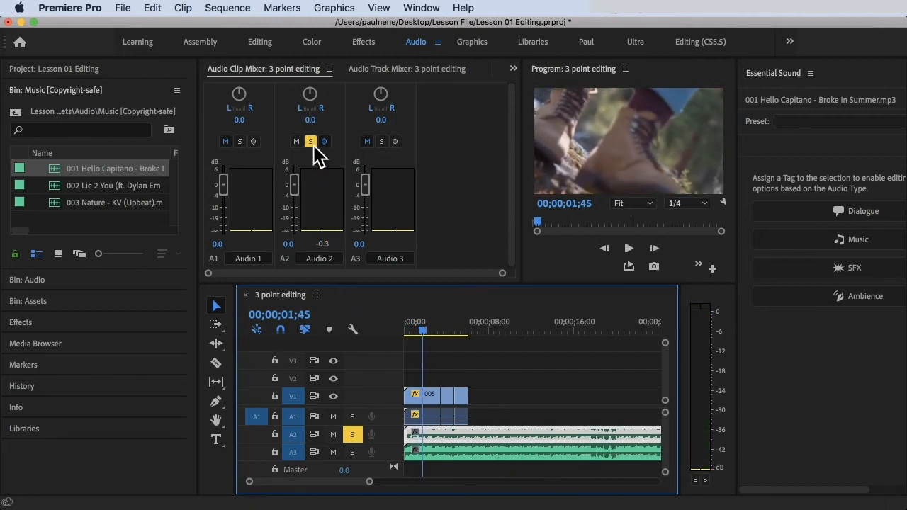
key(space)
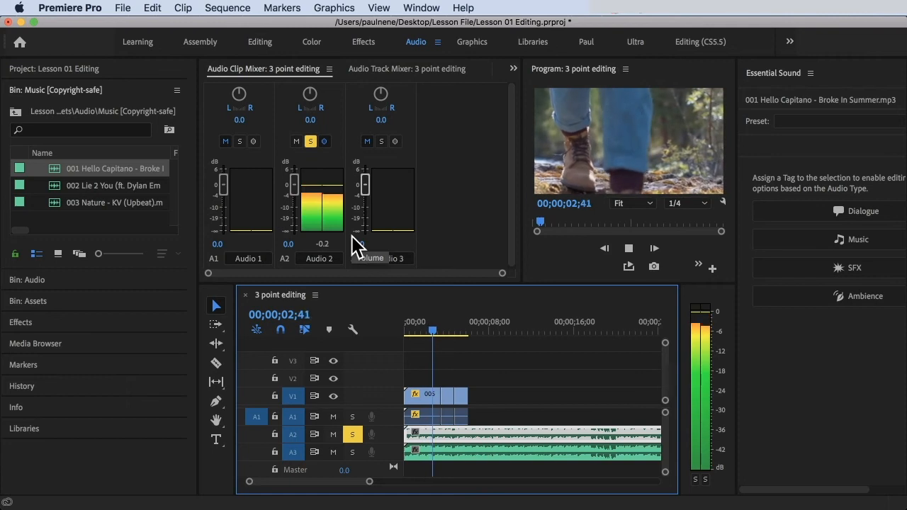
Step: Pause playback, unsolo Audio 2, resume playback, then solo and unsolo Audio 3 while listening
key(space)
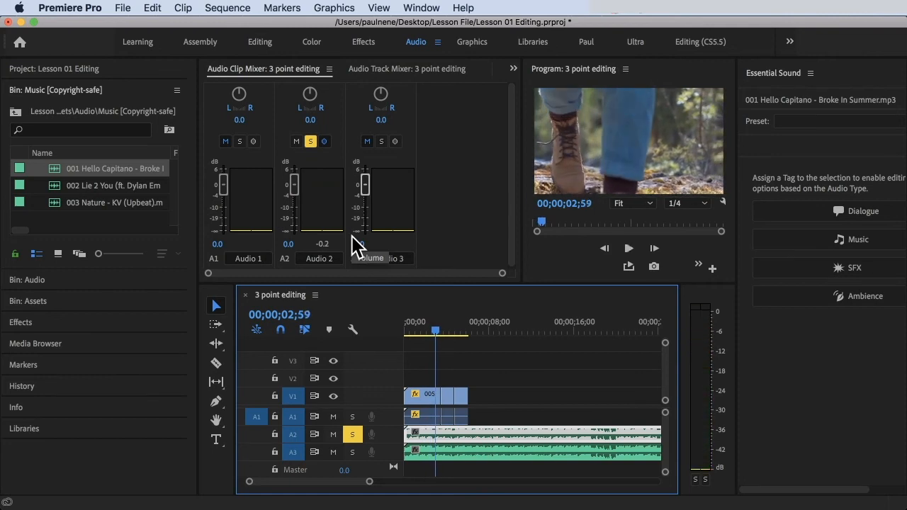
click(311, 142)
key(space)
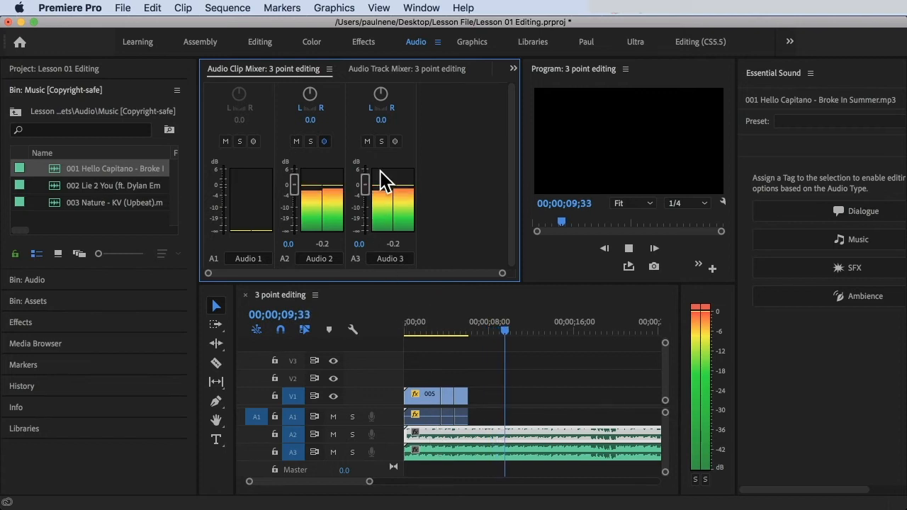
click(382, 141)
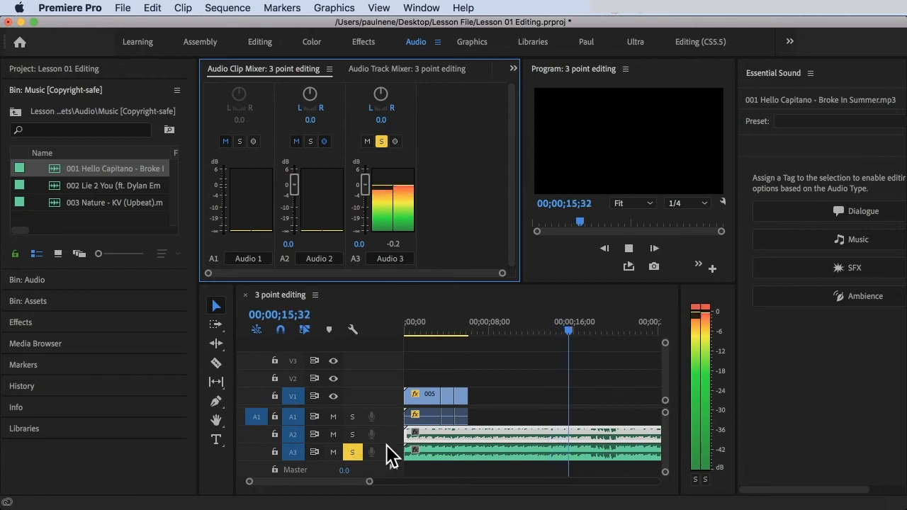
click(381, 141)
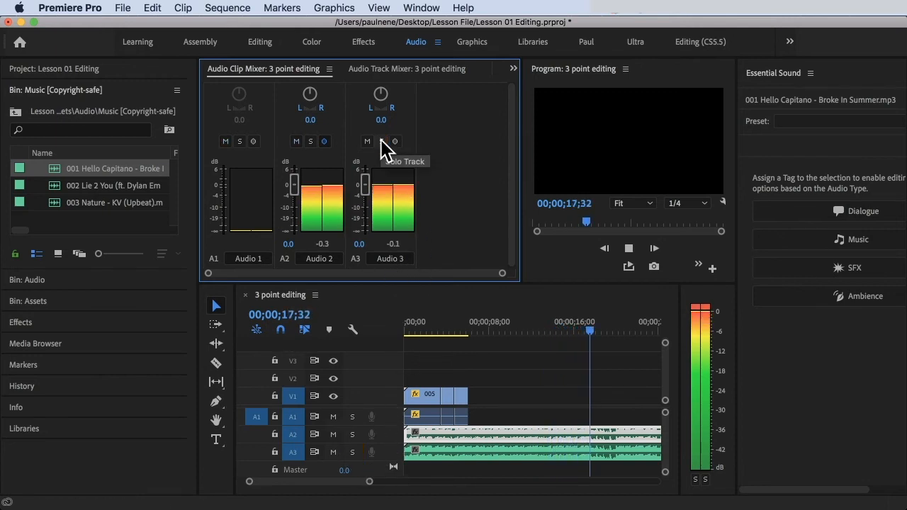
Step: Mute Audio 3, toggle mute on Audio 2 on and off, and unmute Audio 3
click(367, 141)
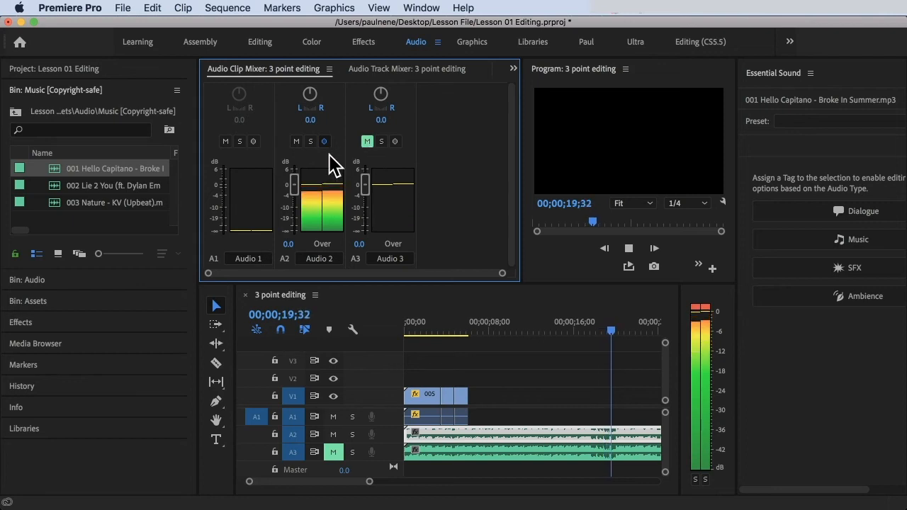
click(296, 141)
click(296, 142)
click(368, 141)
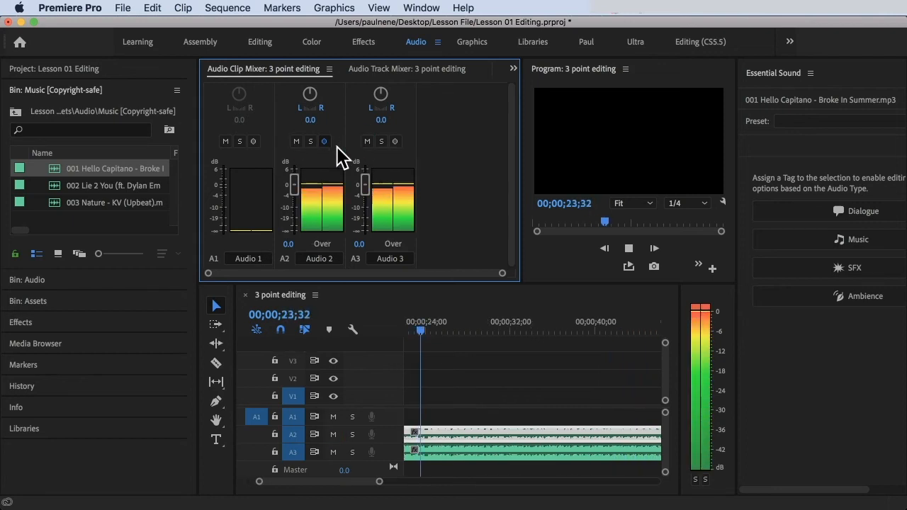
Step: Solo the Audio 2 track again and stop playback
click(310, 141)
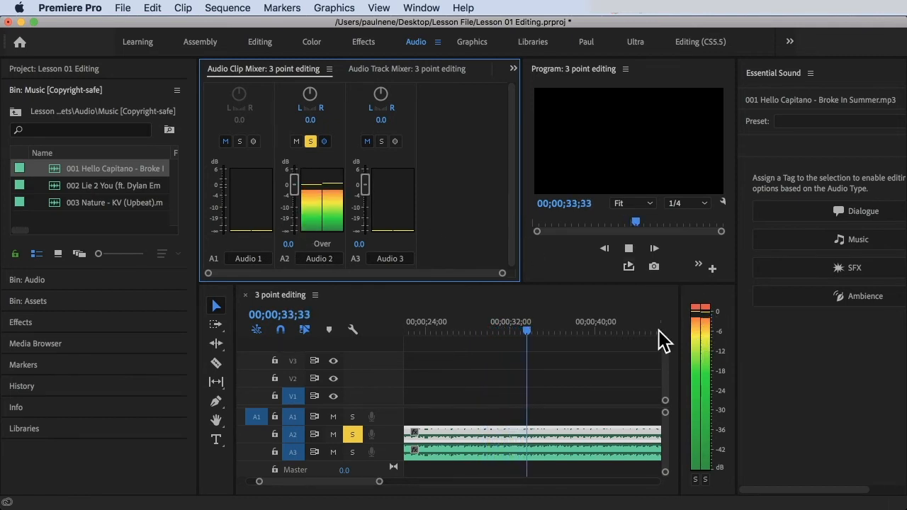
key(space)
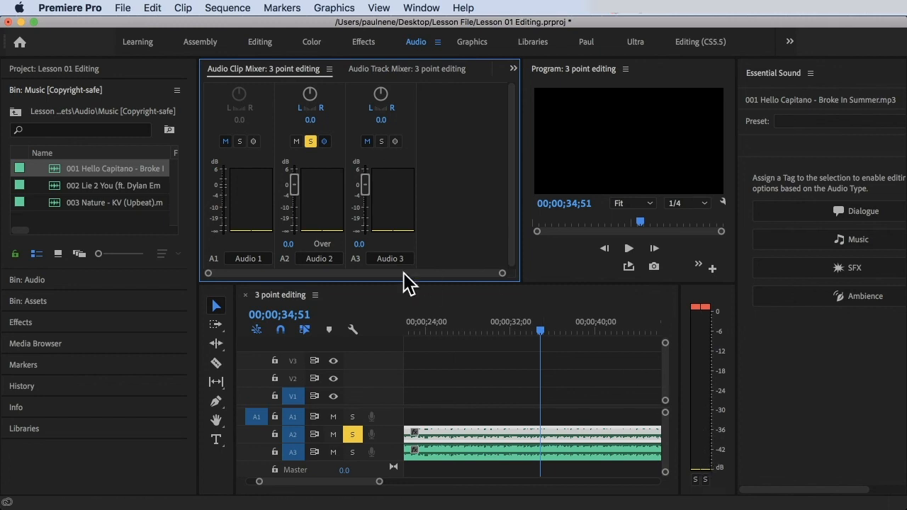
Step: Lower the Audio 2 clip-mixer volume with its fader, then set it back to 0 dB
click(293, 177)
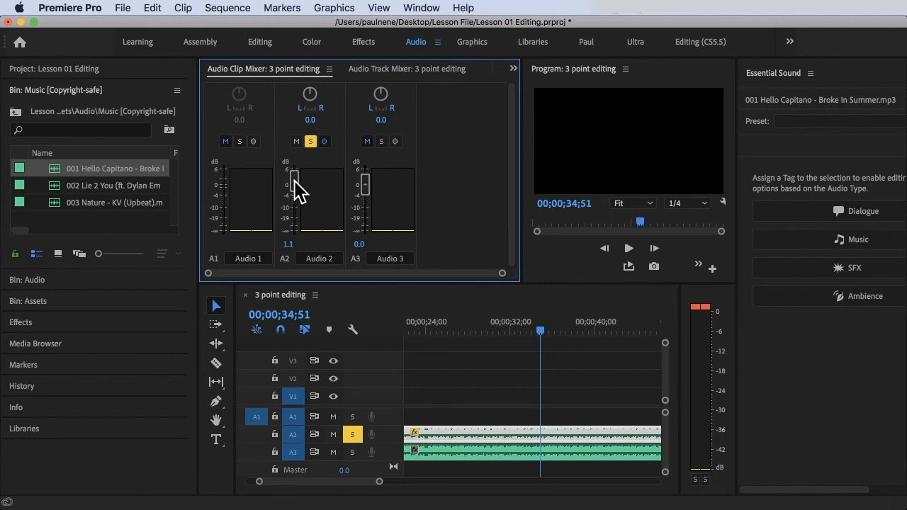
drag(294, 181, 295, 220)
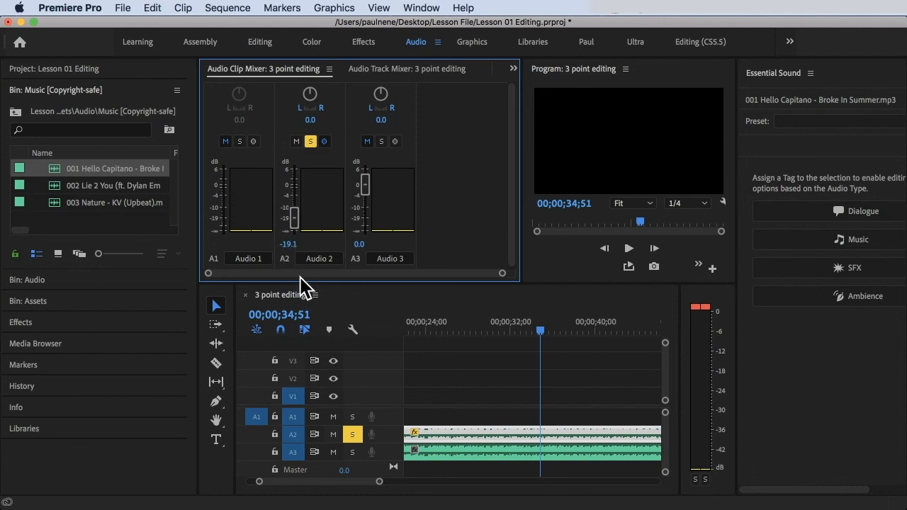
click(288, 245)
text(0)
key(Return)
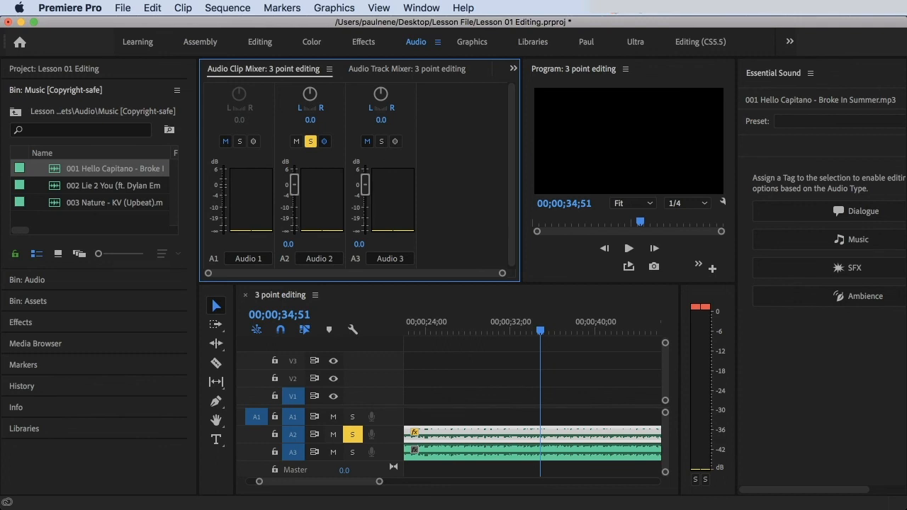
Step: Set the Audio 2 clip-mixer volume to -6.3 dB and return the playhead to the start
mouse_move(287, 245)
mouse_down()
mouse_move(305, 245)
mouse_move(274, 245)
mouse_move(289, 244)
mouse_up()
key(Home)
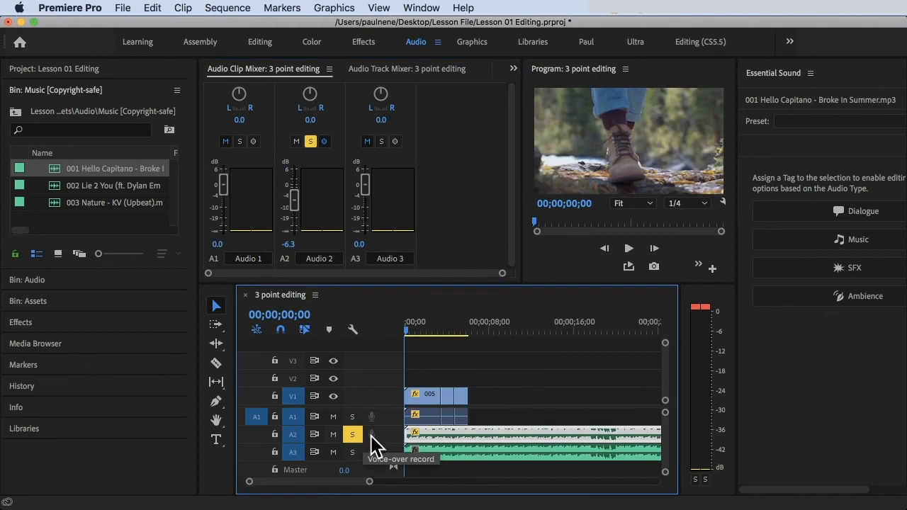